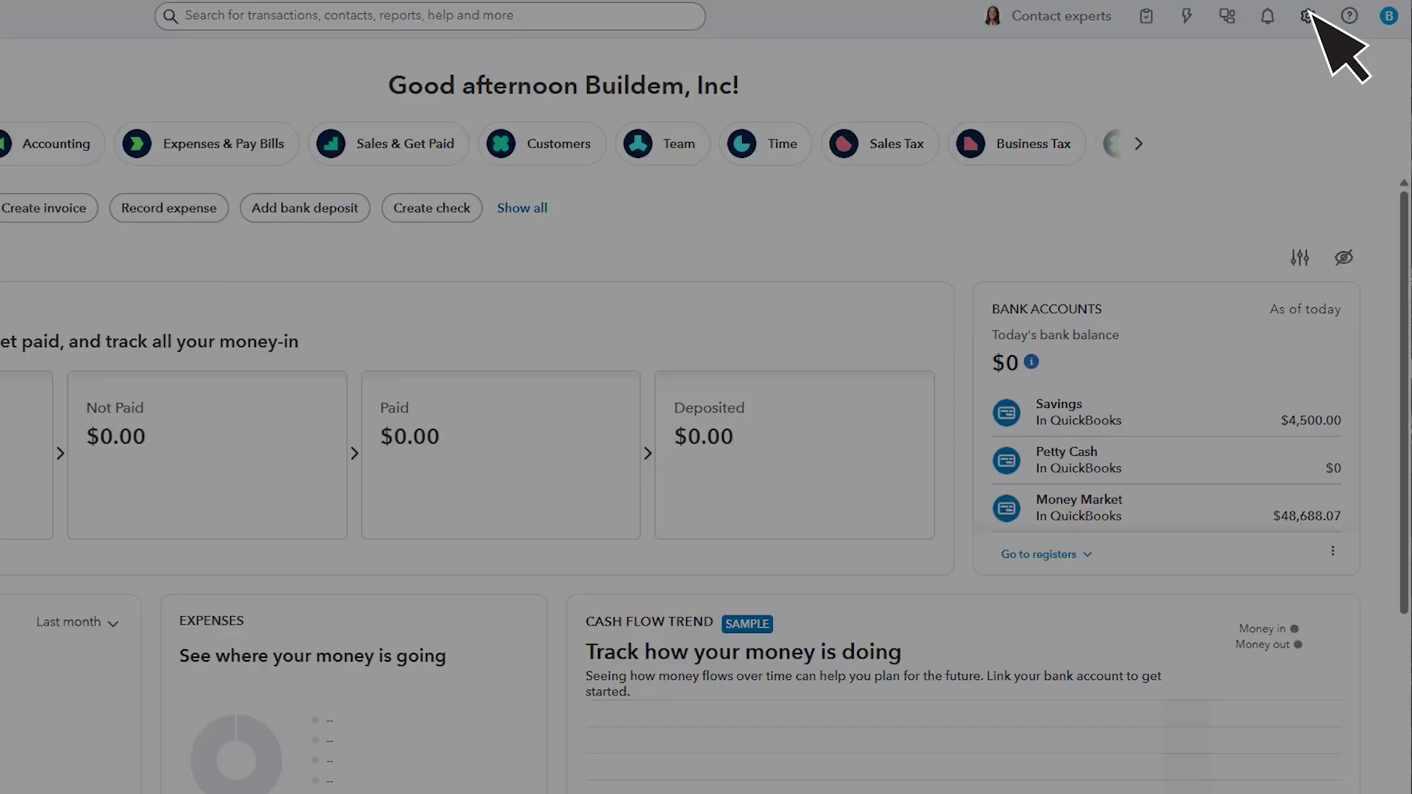
Step: Open the Chase Checking 1234 reconciliation discrepancy report showing the $1,520.52 difference
{"action": "left_click", "coordinate": [1307, 15]}
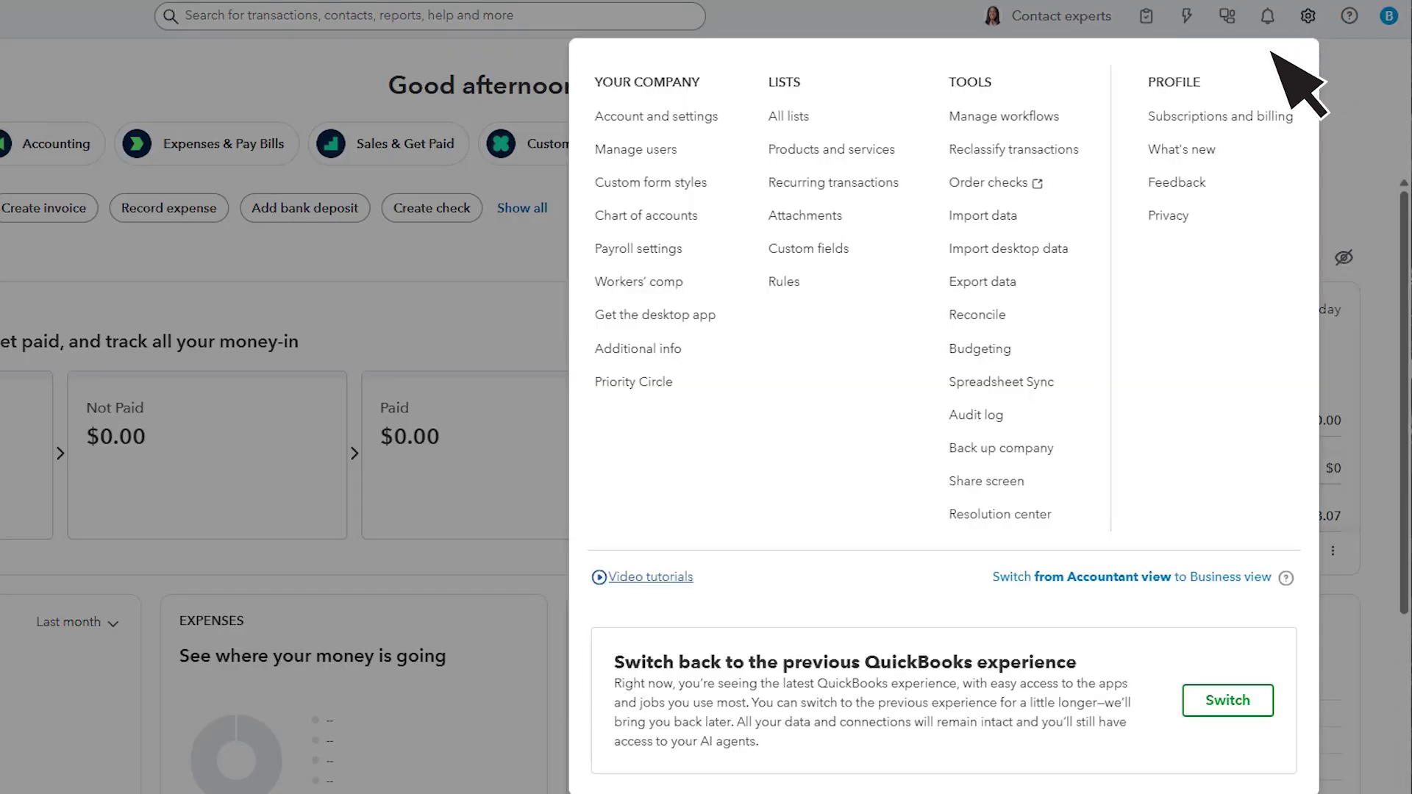
{"action": "left_click", "coordinate": [1030, 302]}
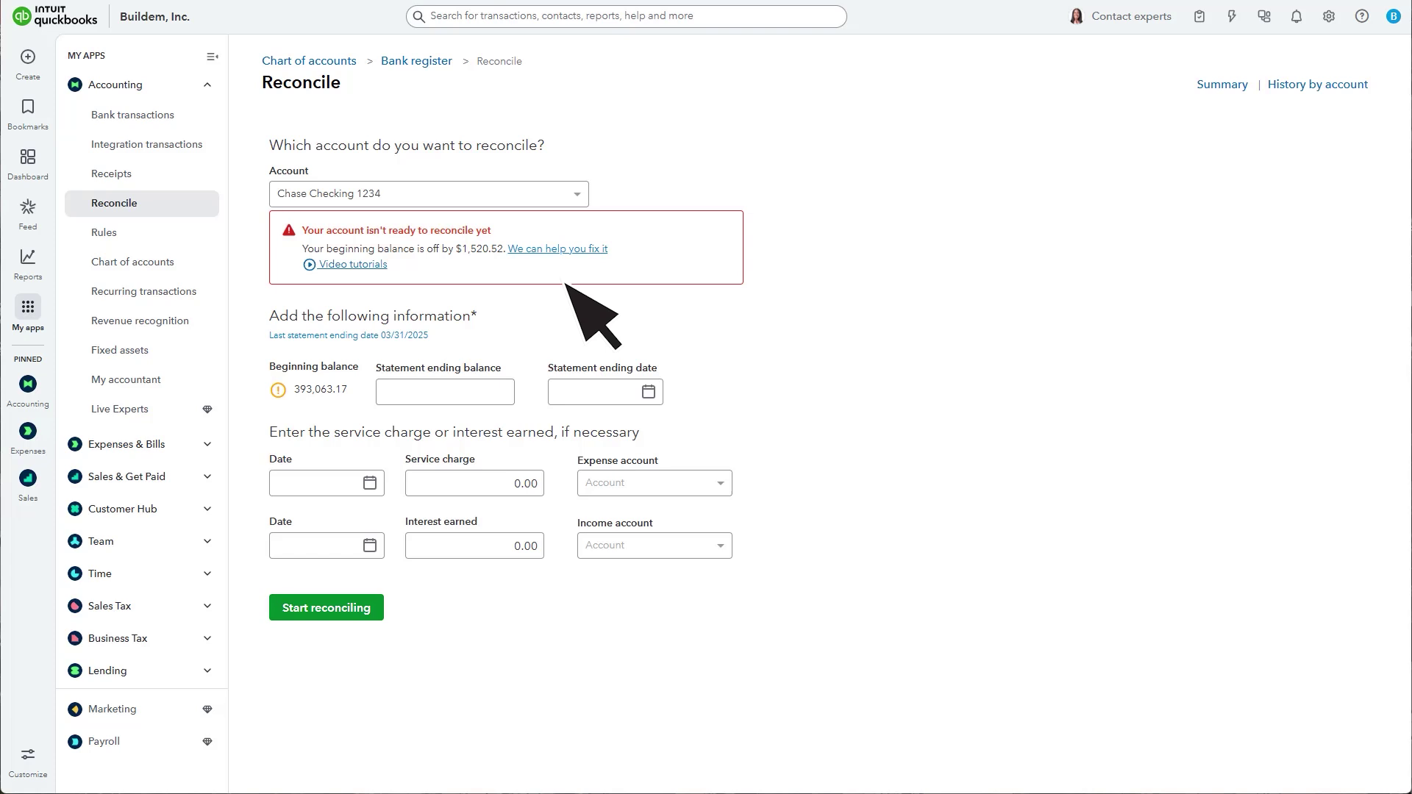
{"action": "left_click", "coordinate": [578, 254]}
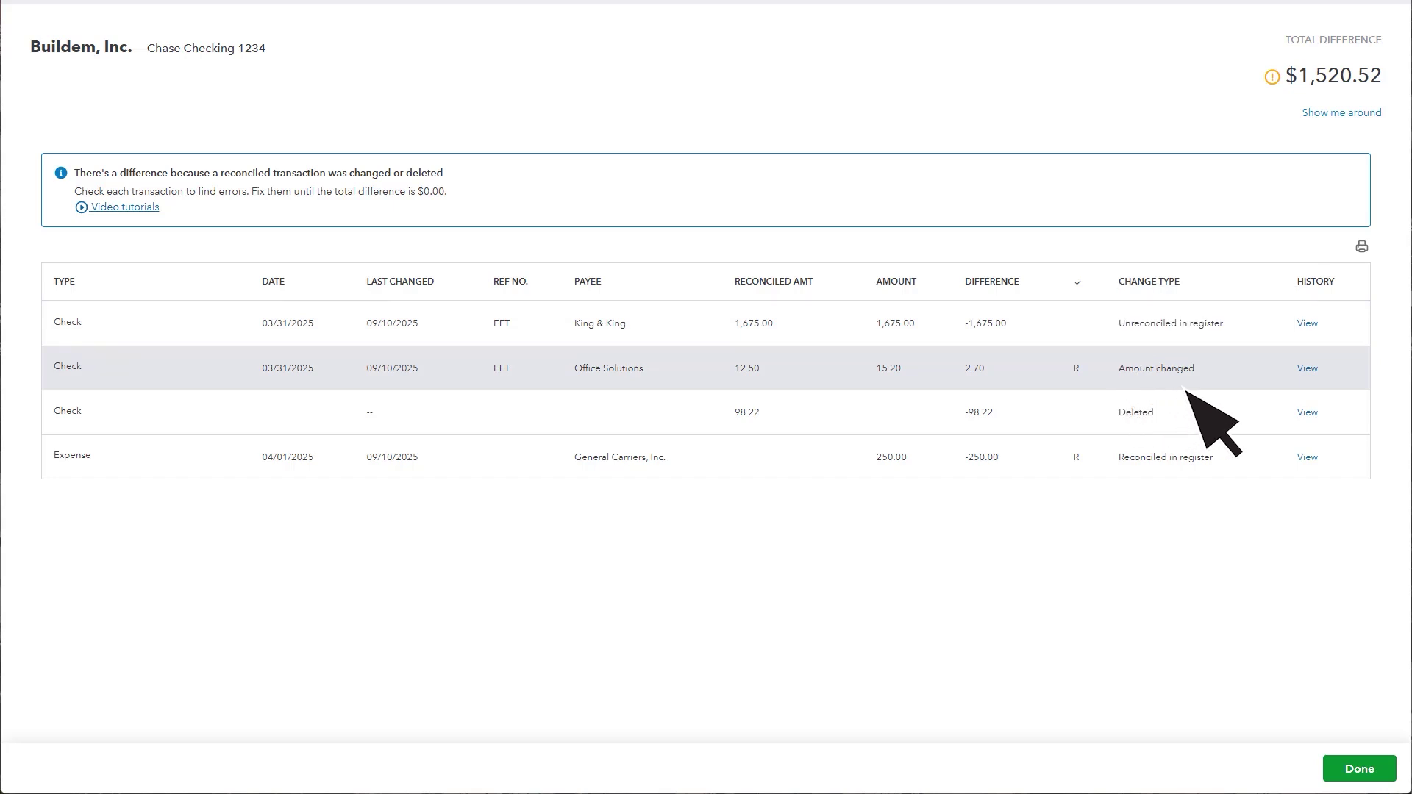
Step: Change the Office Solutions check amount from 15.20 back to 12.50 and save it
{"action": "left_click", "coordinate": [1159, 384]}
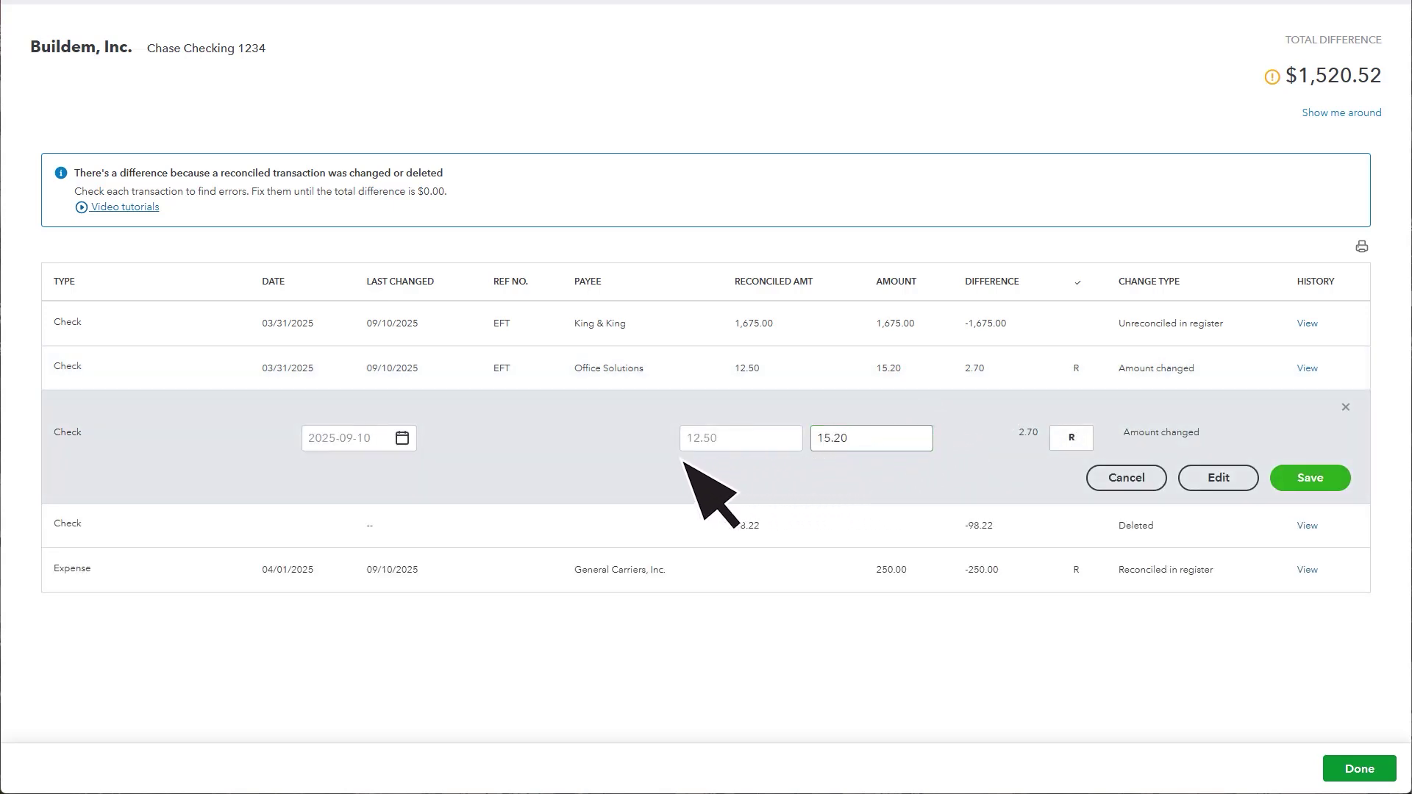
{"action": "left_click", "coordinate": [870, 443]}
{"action": "type", "text": "12.50"}
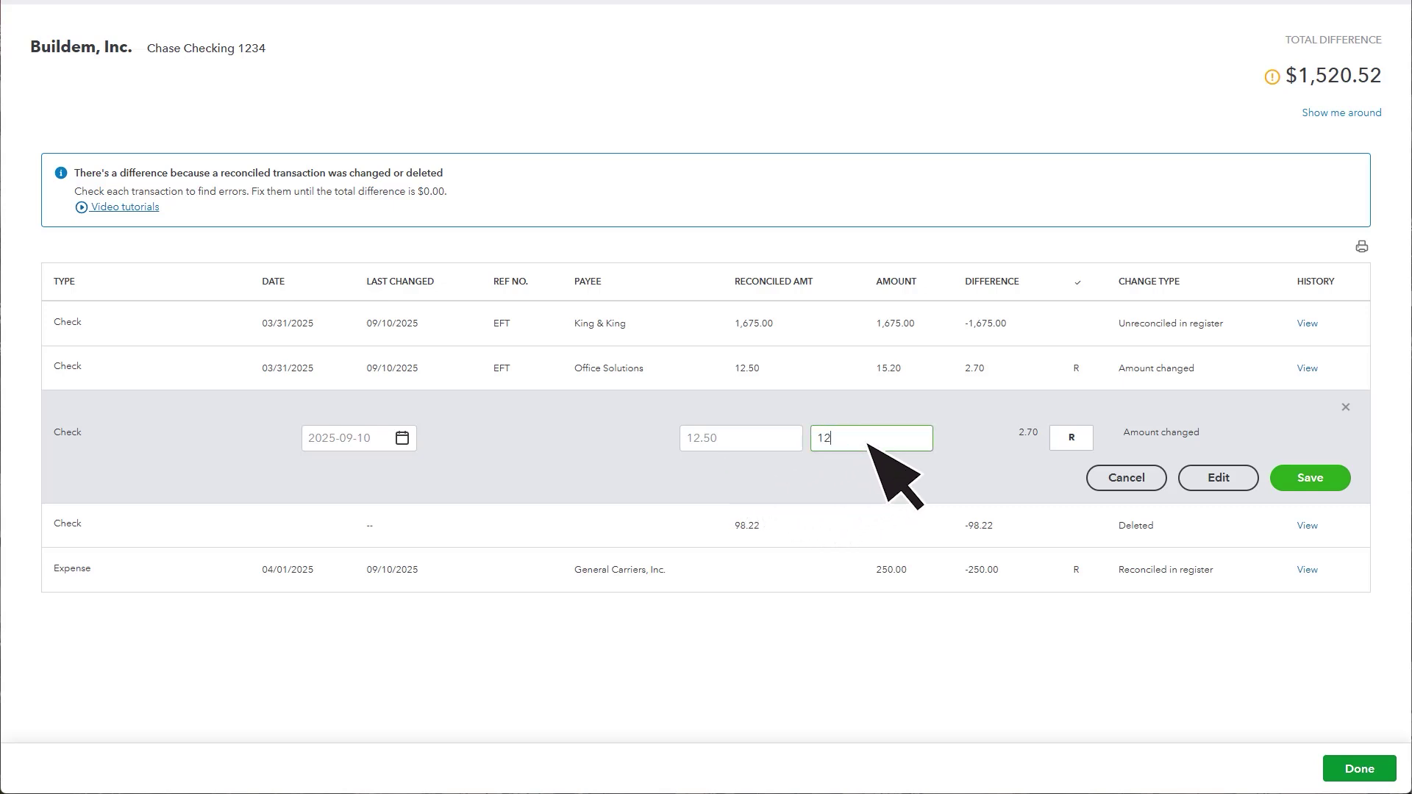
{"action": "left_click", "coordinate": [1299, 479]}
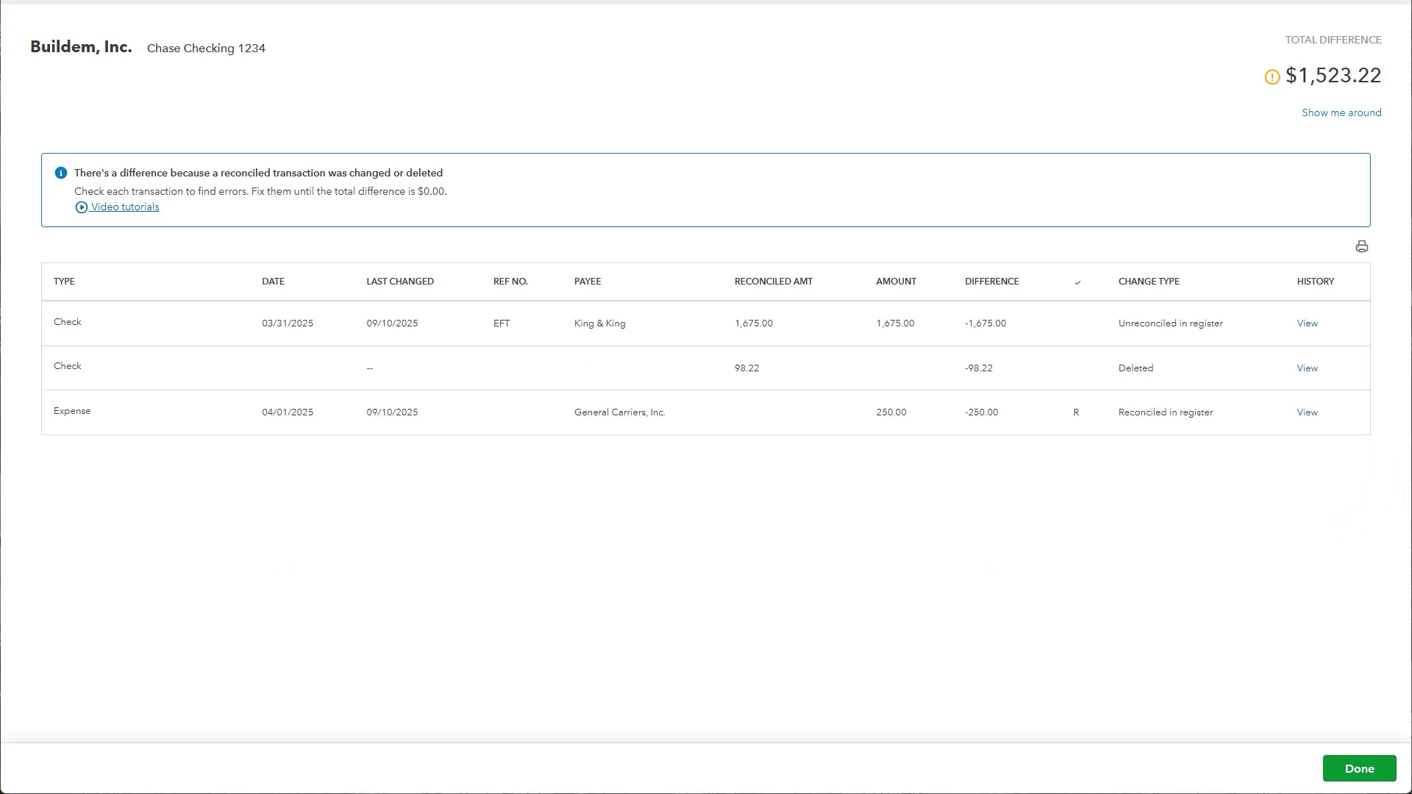
{"action": "mouse_move", "coordinate": [1125, 347]}
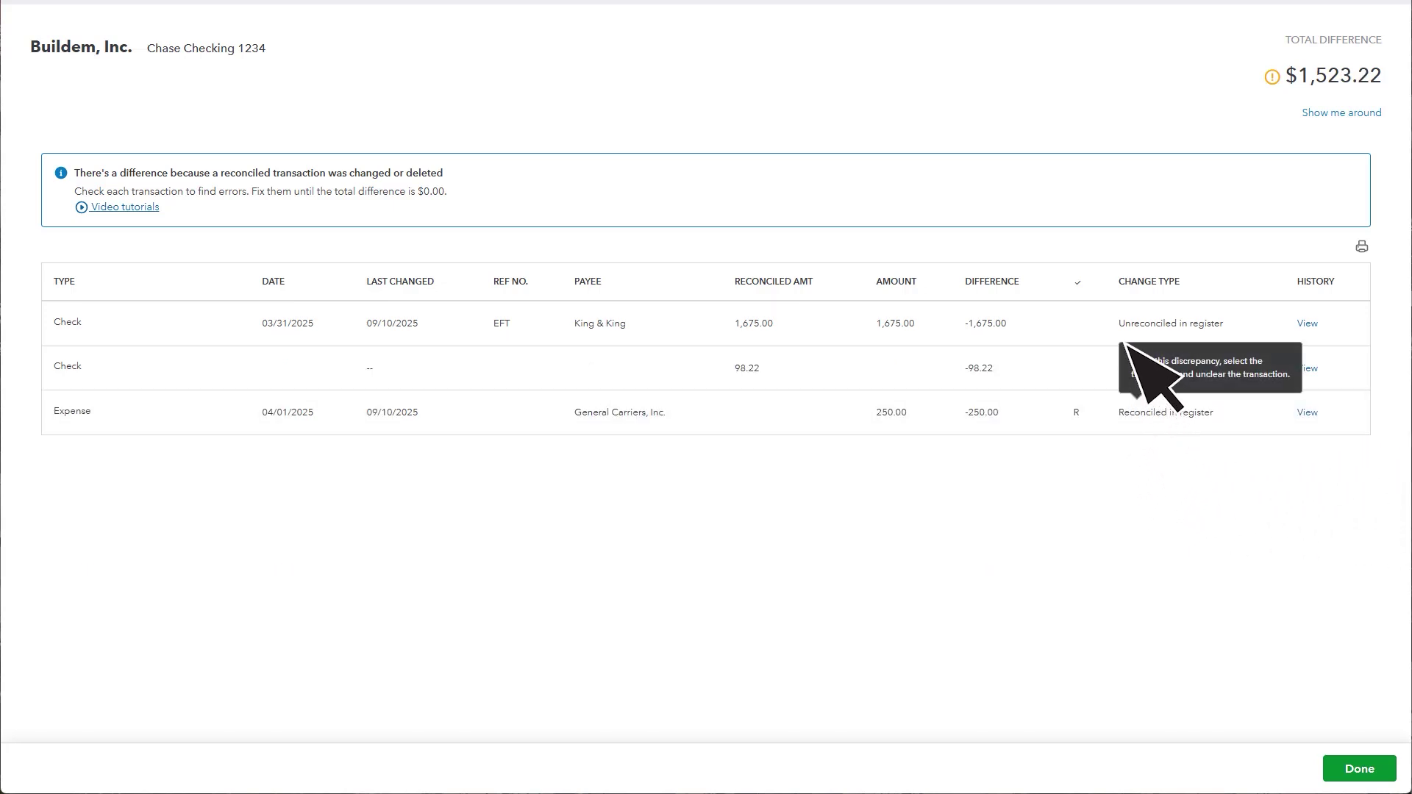
Step: Set the King & King check's status back to R (reconciled) and save it
{"action": "left_click", "coordinate": [1204, 335]}
{"action": "left_click", "coordinate": [1076, 400]}
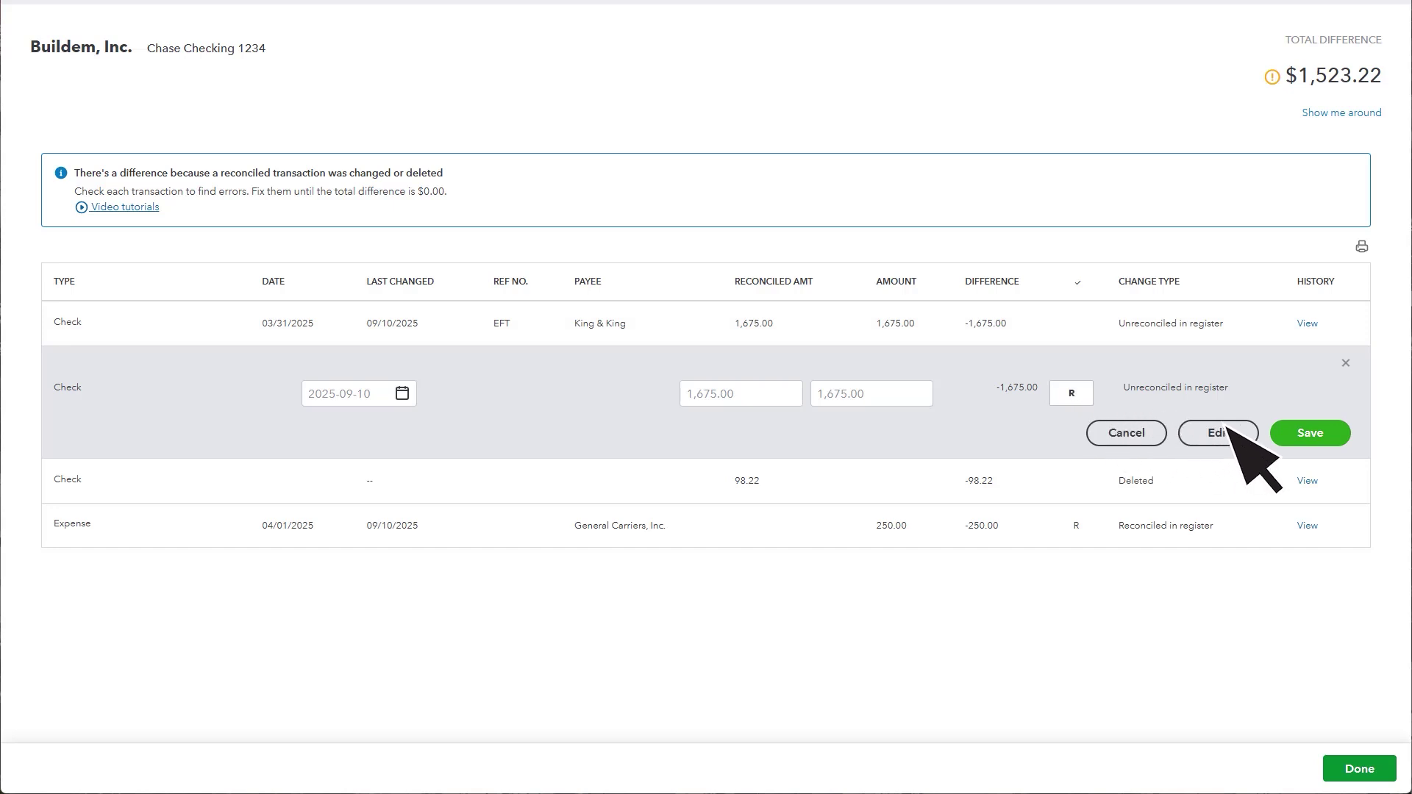
{"action": "left_click", "coordinate": [1286, 435]}
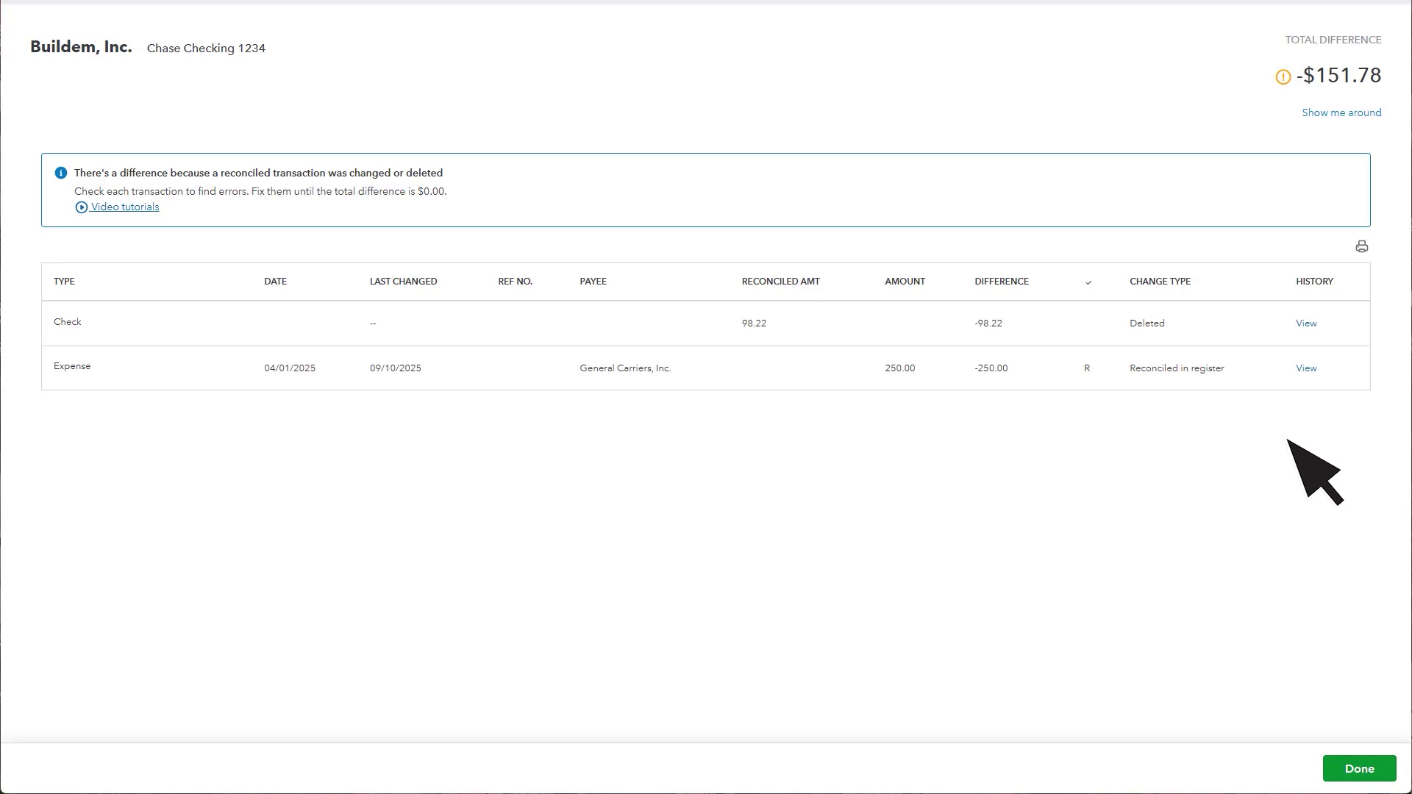
Step: Clear the R status on the General Carriers, Inc. expense and save it
{"action": "left_click", "coordinate": [1208, 383]}
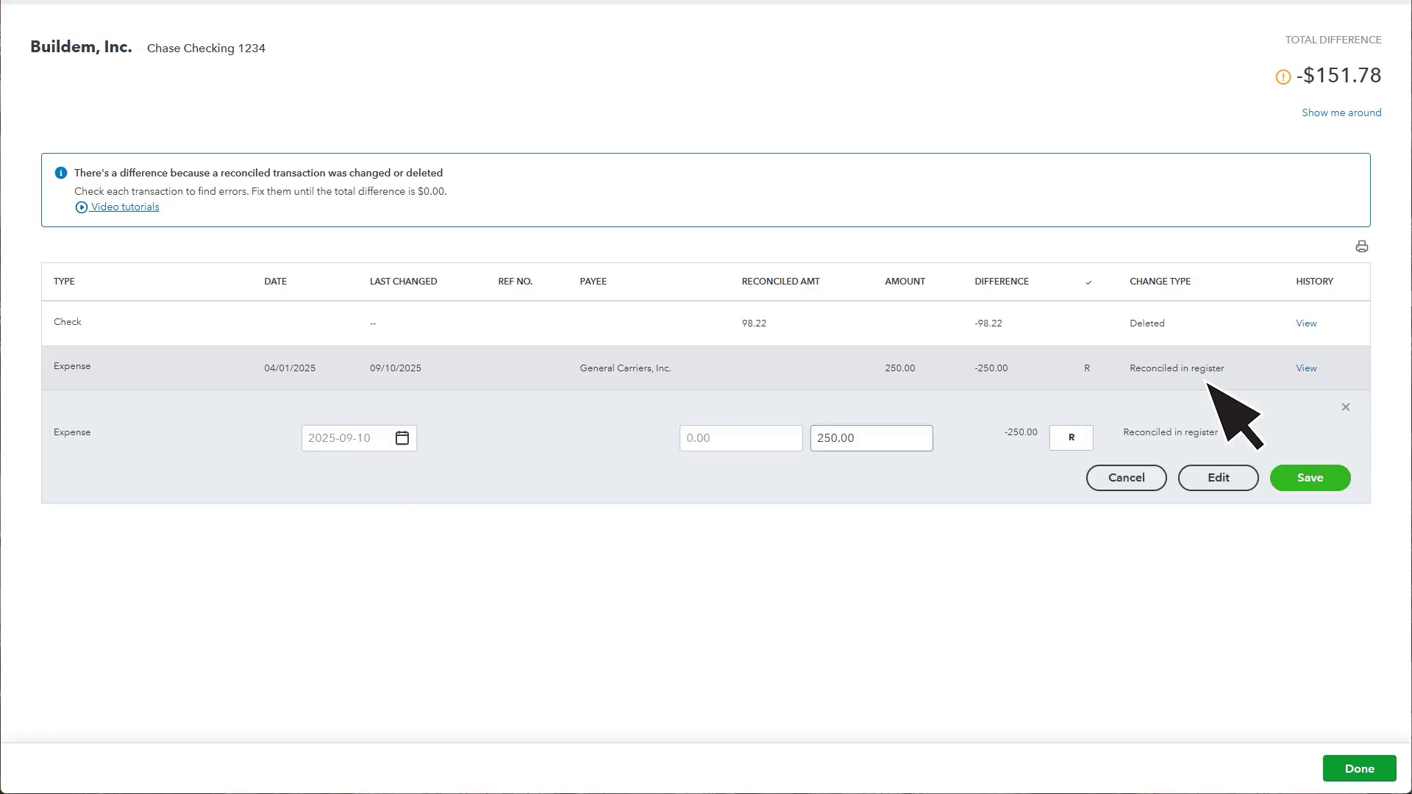
{"action": "left_click", "coordinate": [1070, 445]}
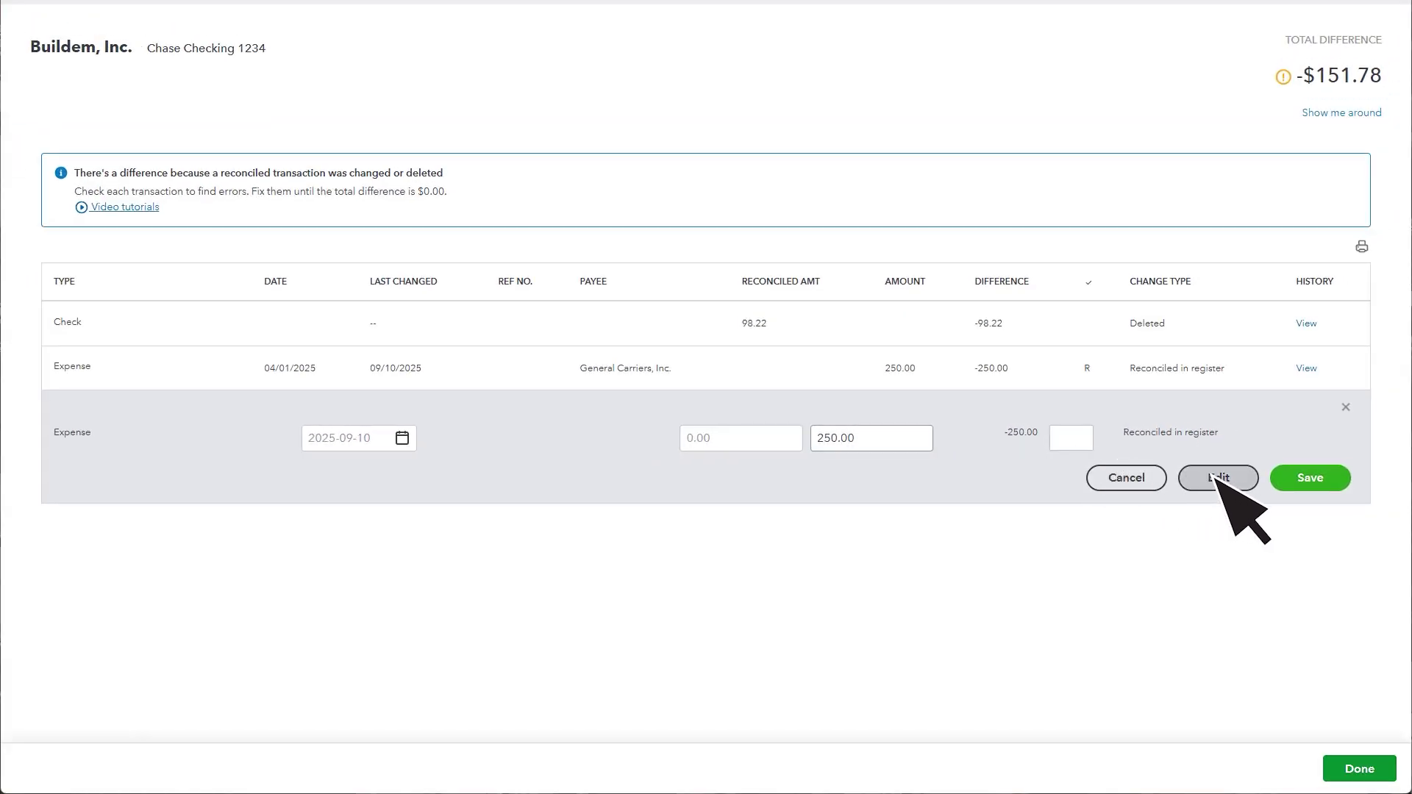
{"action": "left_click", "coordinate": [1289, 480]}
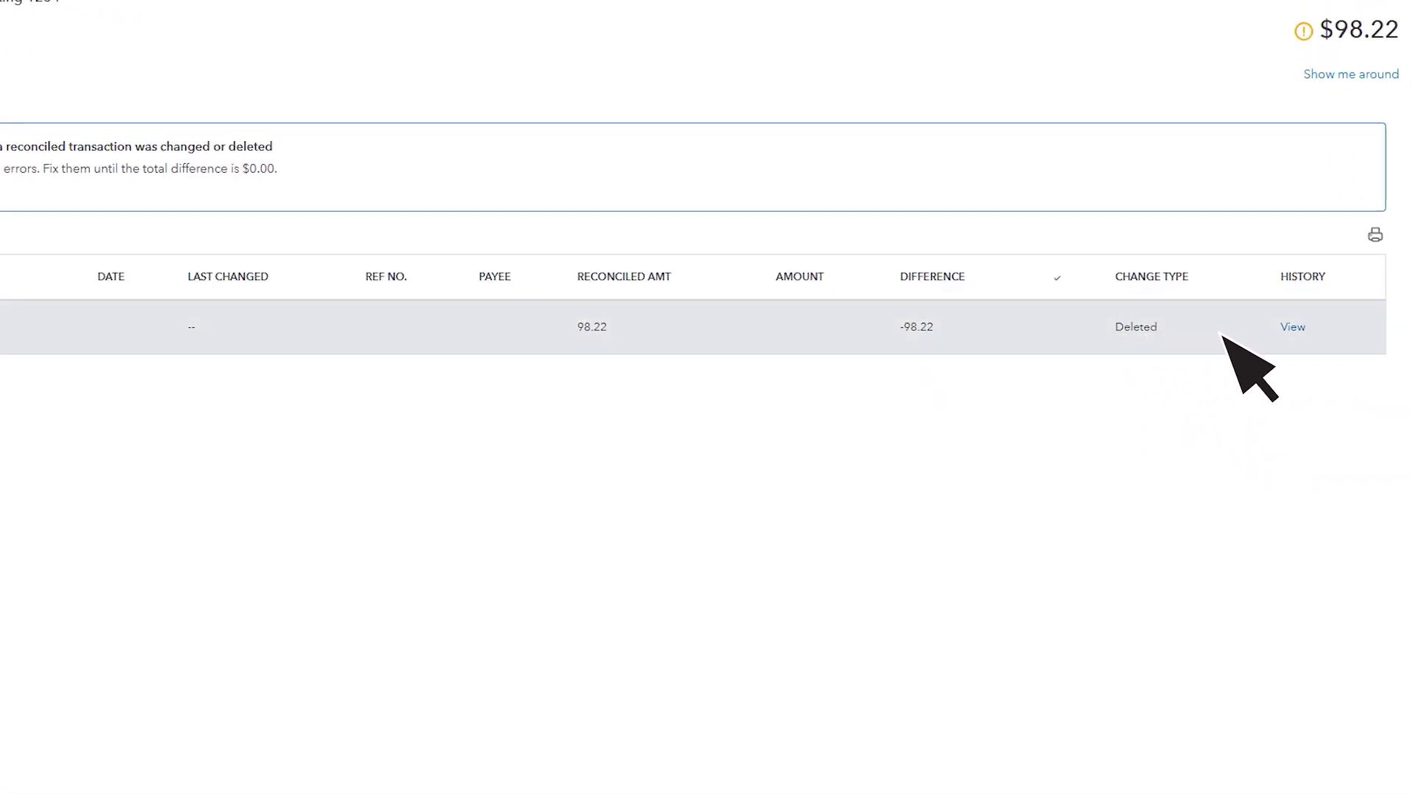
Step: Review the deleted check's history, then start a new check payable to Joaquin's Hardware Emporium
{"action": "left_click", "coordinate": [1292, 327]}
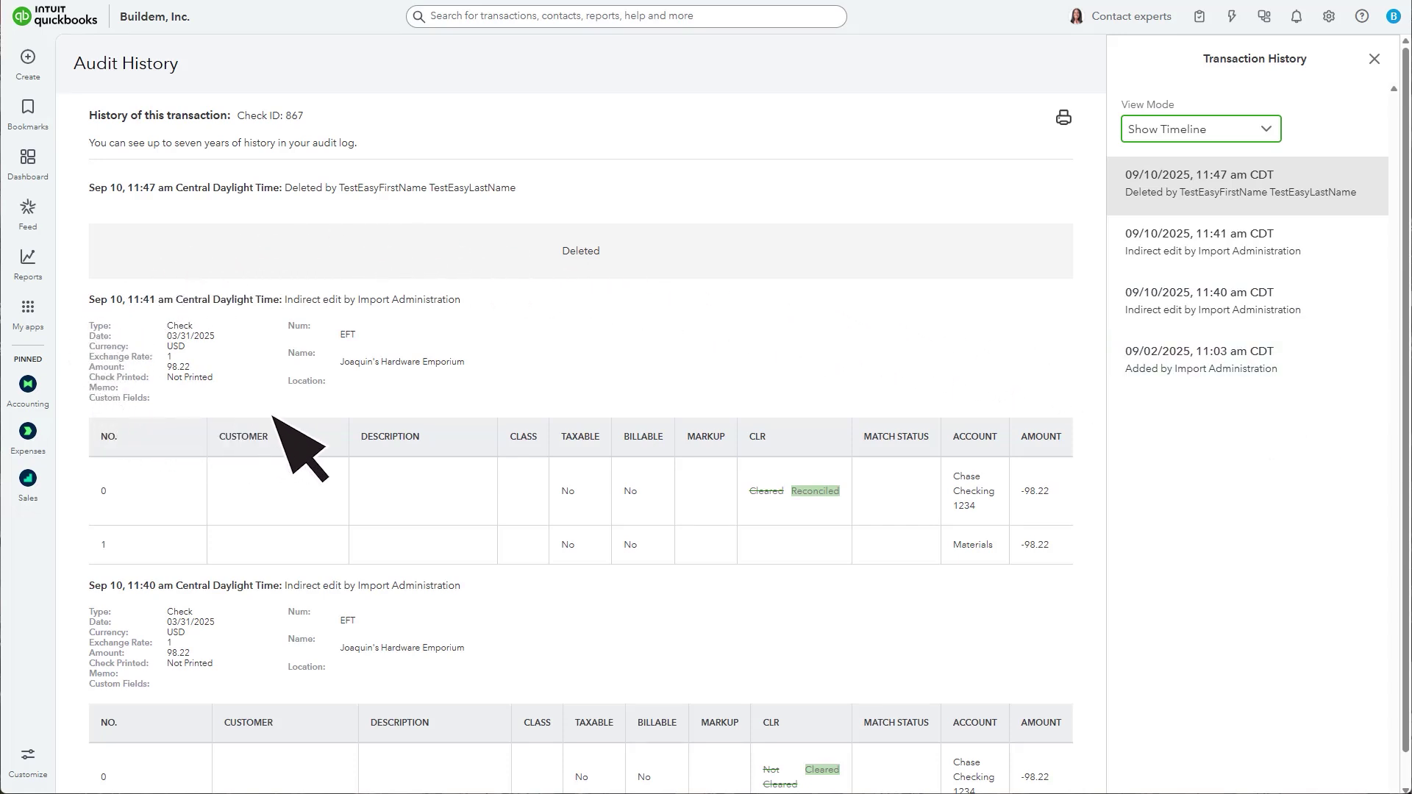
{"action": "left_click", "coordinate": [30, 60]}
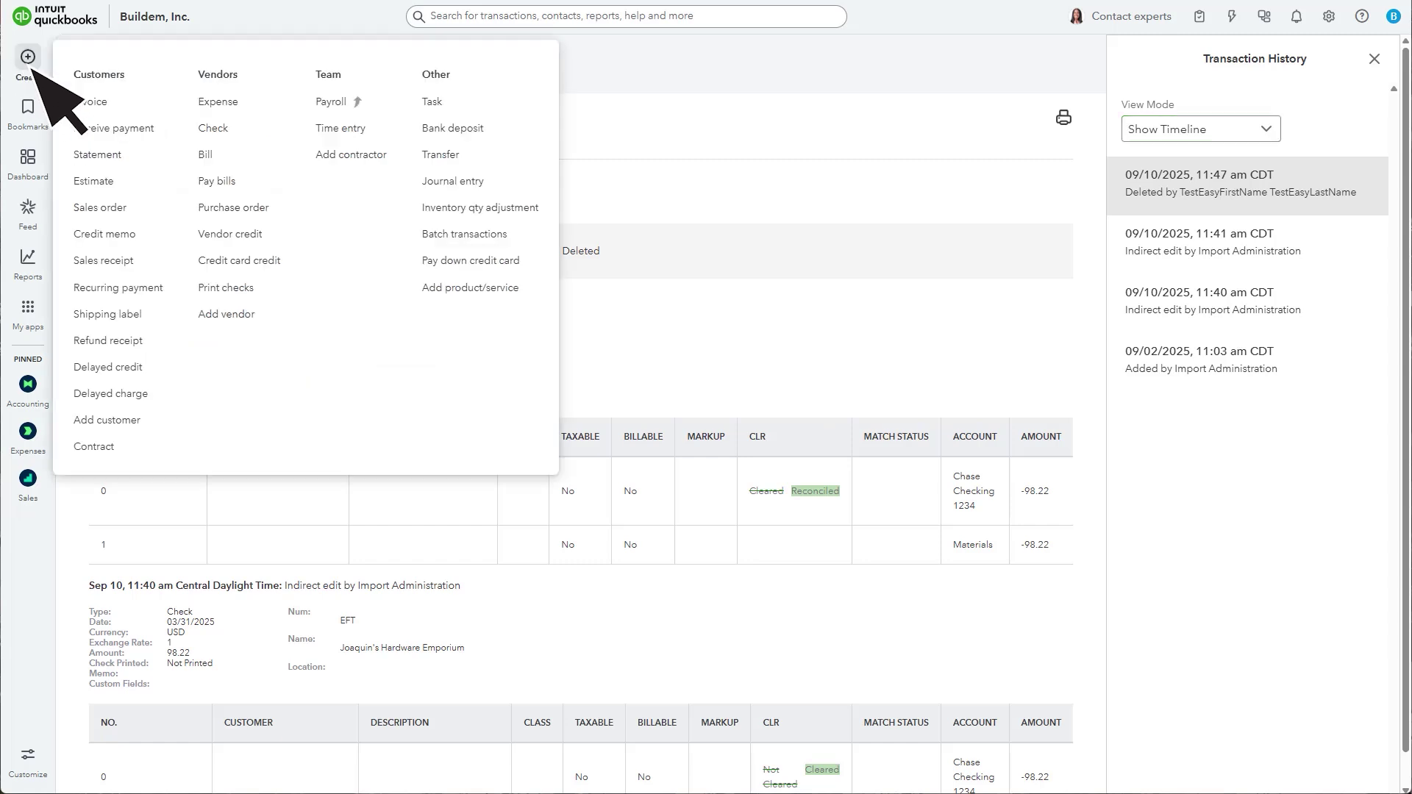
{"action": "left_click", "coordinate": [217, 128]}
{"action": "left_click", "coordinate": [170, 34]}
{"action": "type", "text": "joa"}
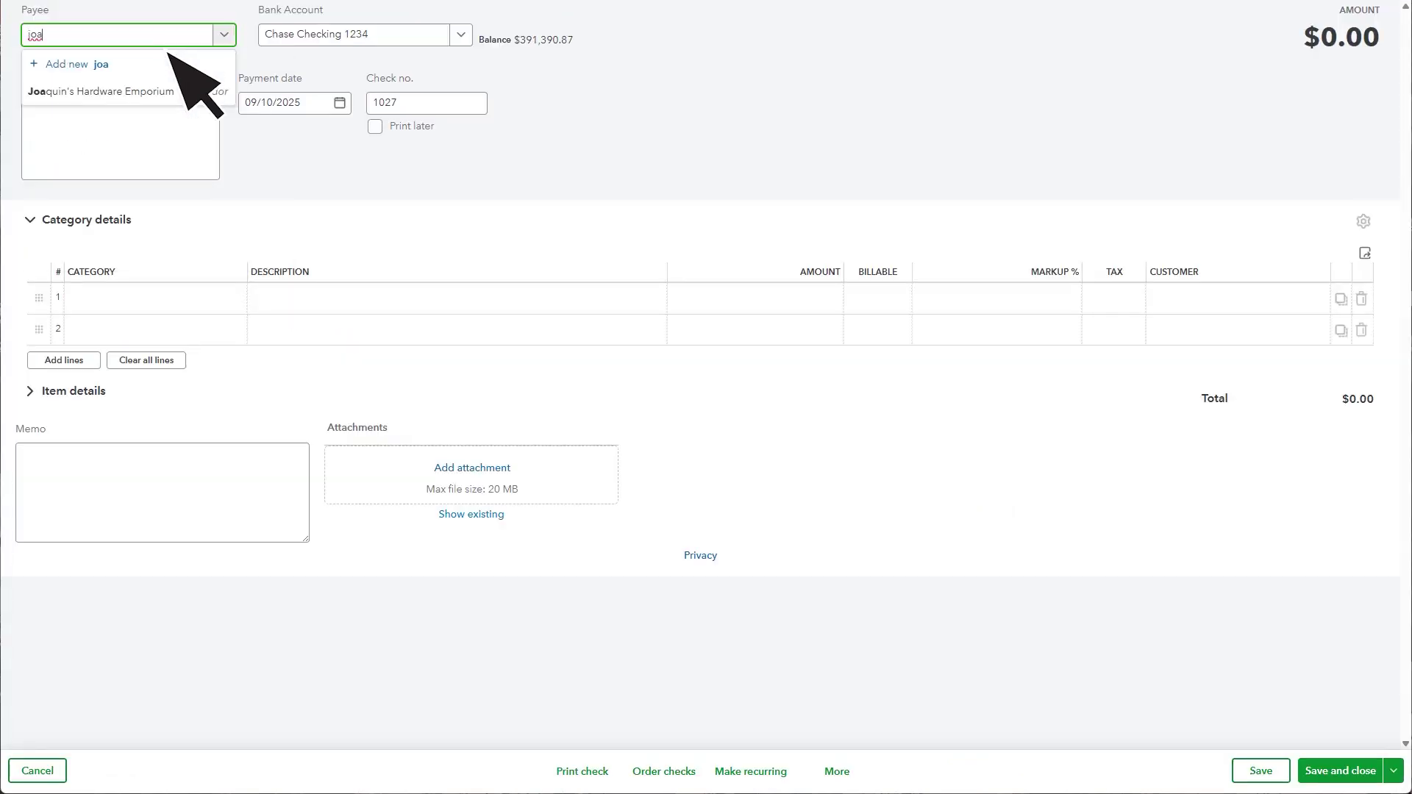
{"action": "left_click", "coordinate": [175, 87]}
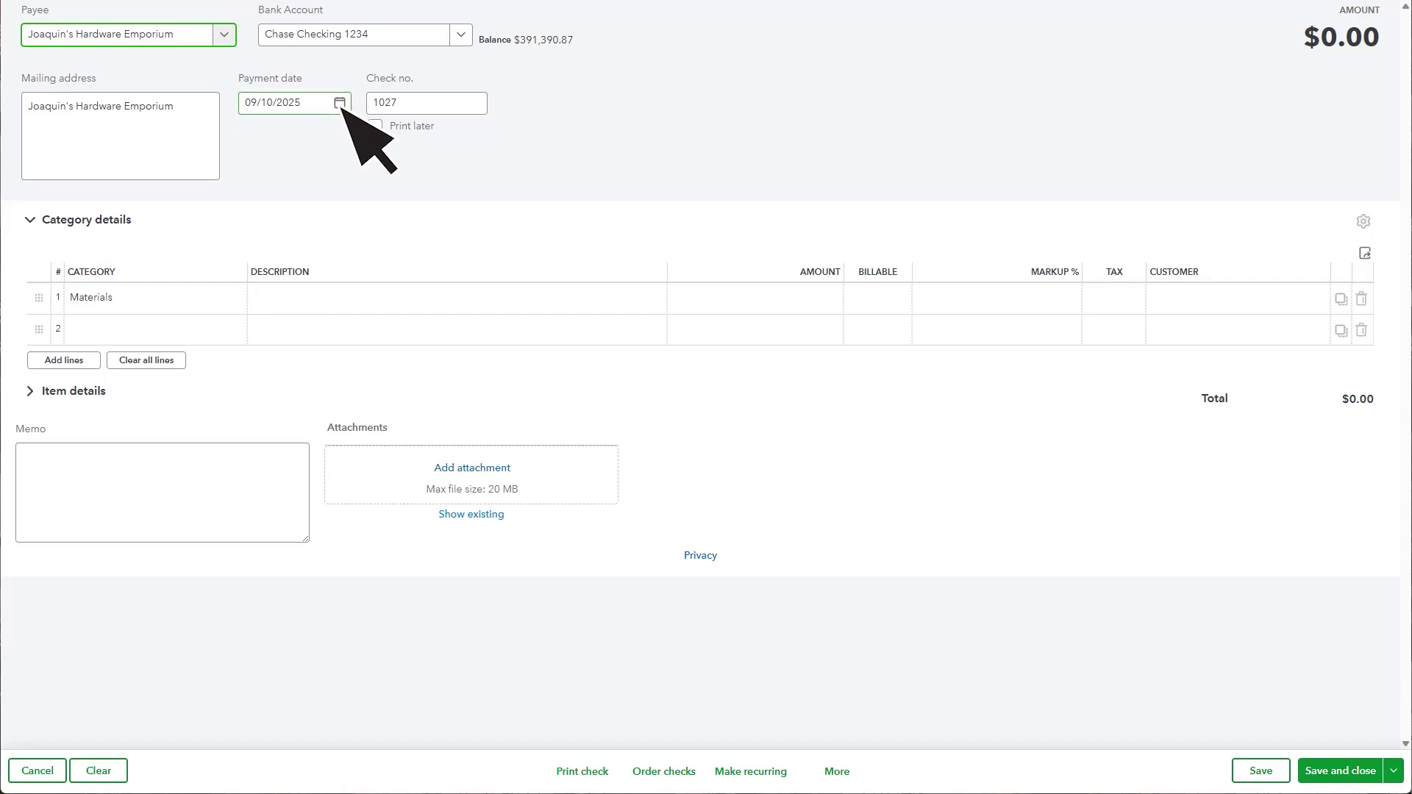
Step: Date the new check 03/31/2025, enter amount 98.22, and save and close it
{"action": "left_click", "coordinate": [340, 103]}
{"action": "left_click", "coordinate": [259, 144]}
{"action": "left_click", "coordinate": [258, 144]}
{"action": "left_click", "coordinate": [259, 144]}
{"action": "left_click", "coordinate": [259, 144]}
{"action": "left_click", "coordinate": [259, 144]}
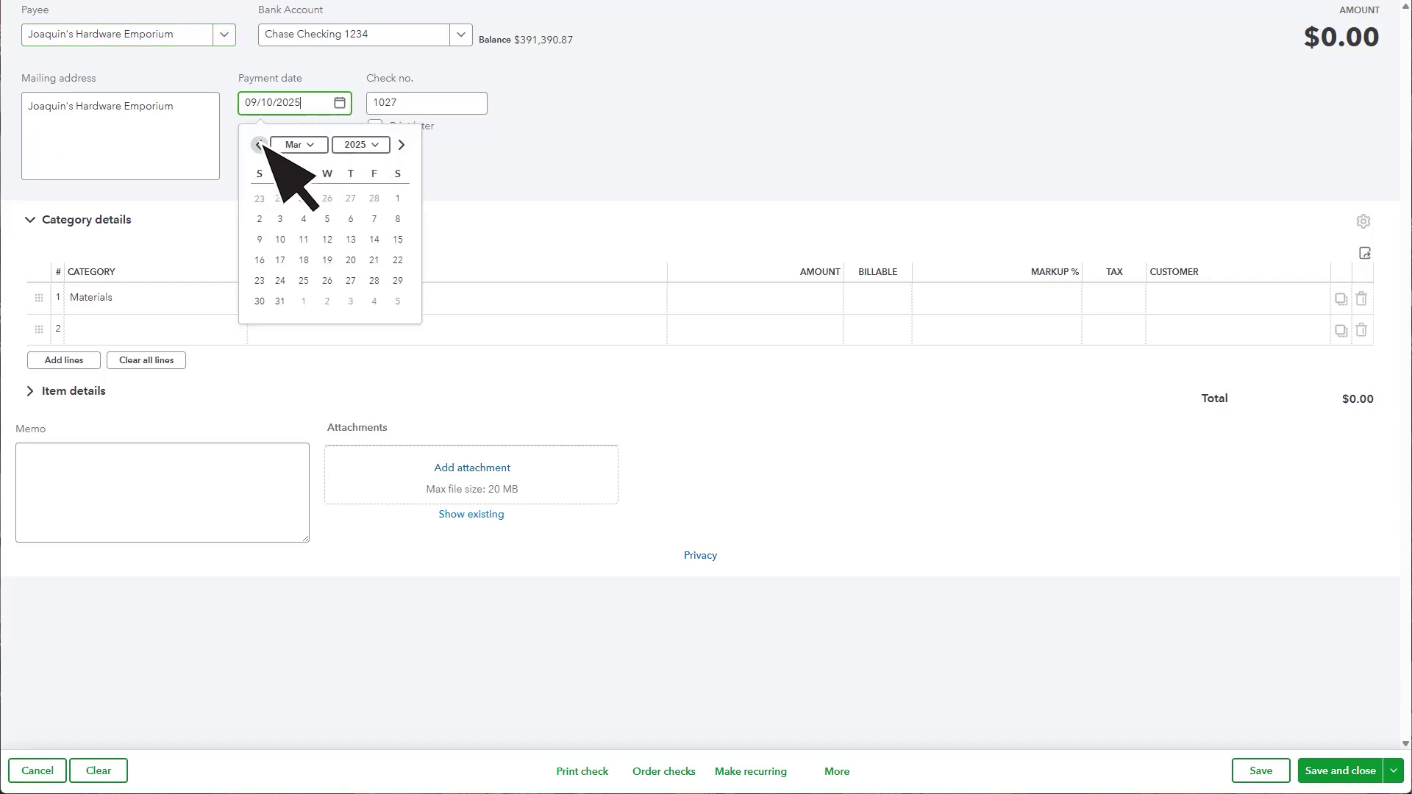
{"action": "left_click", "coordinate": [258, 144]}
{"action": "left_click", "coordinate": [280, 301]}
{"action": "left_click", "coordinate": [710, 298]}
{"action": "type", "text": "98.22"}
{"action": "left_click", "coordinate": [1335, 769]}
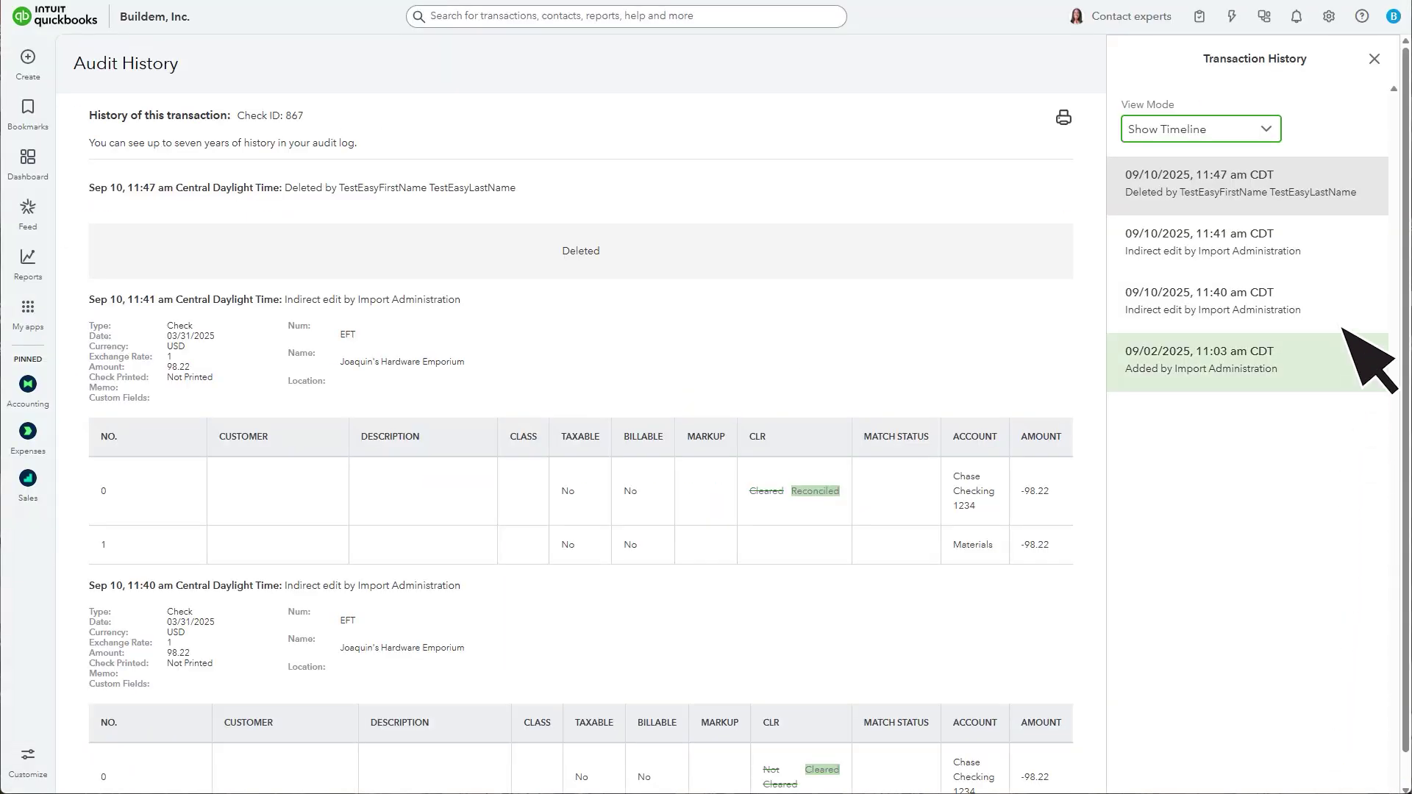
{"action": "left_click", "coordinate": [1328, 16]}
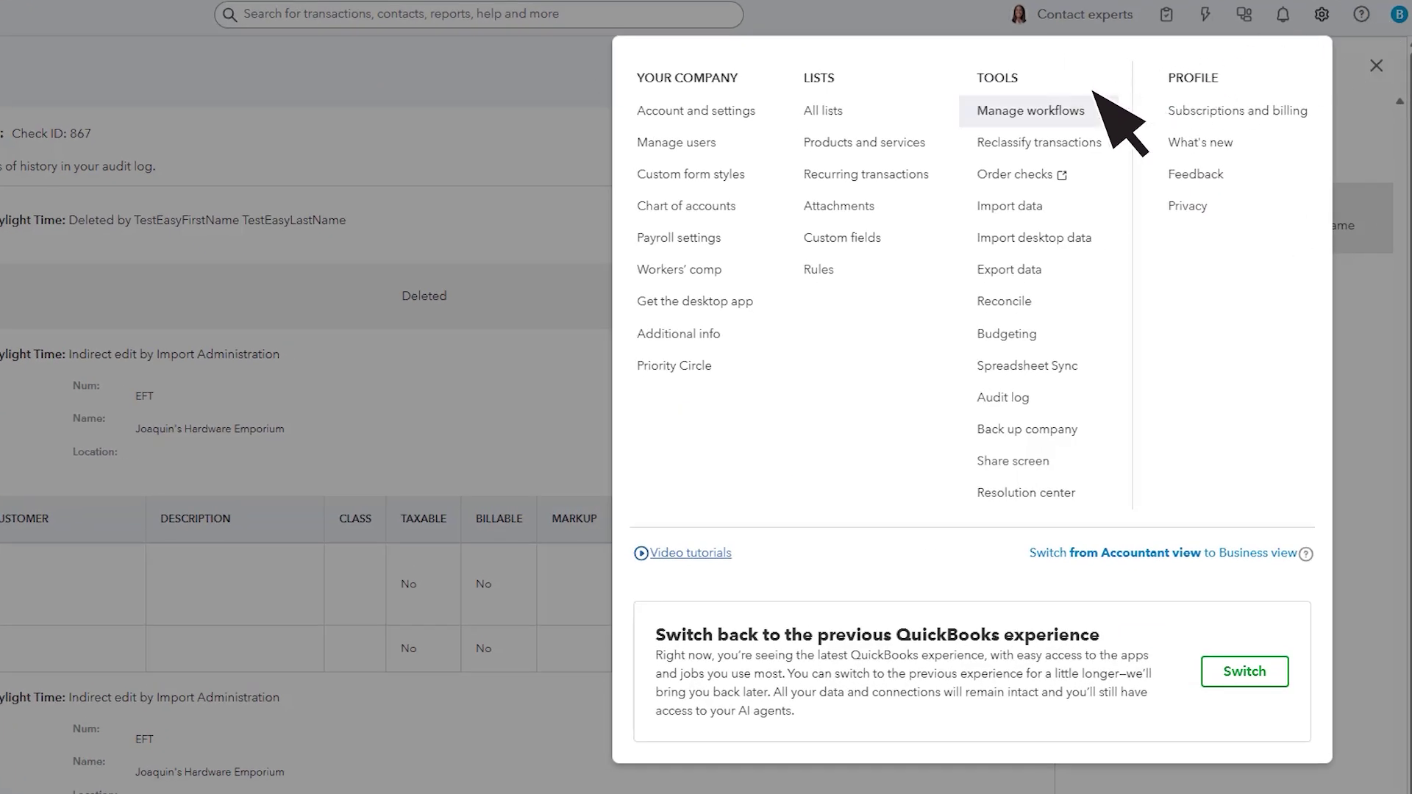
Step: In the Chase Checking 1234 register, mark check 1027 to Joaquin's Hardware Emporium as R and confirm
{"action": "left_click", "coordinate": [724, 208]}
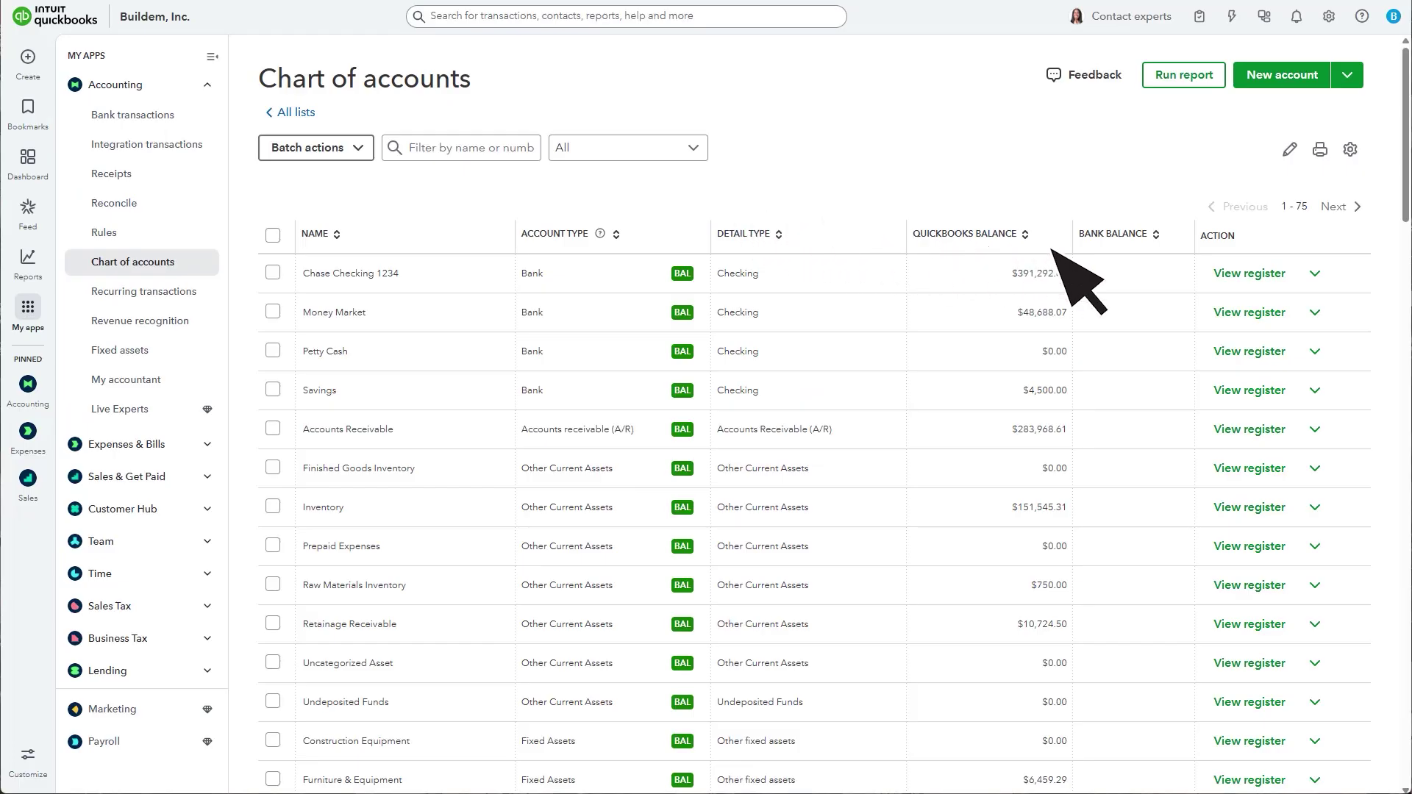
{"action": "left_click", "coordinate": [1214, 275]}
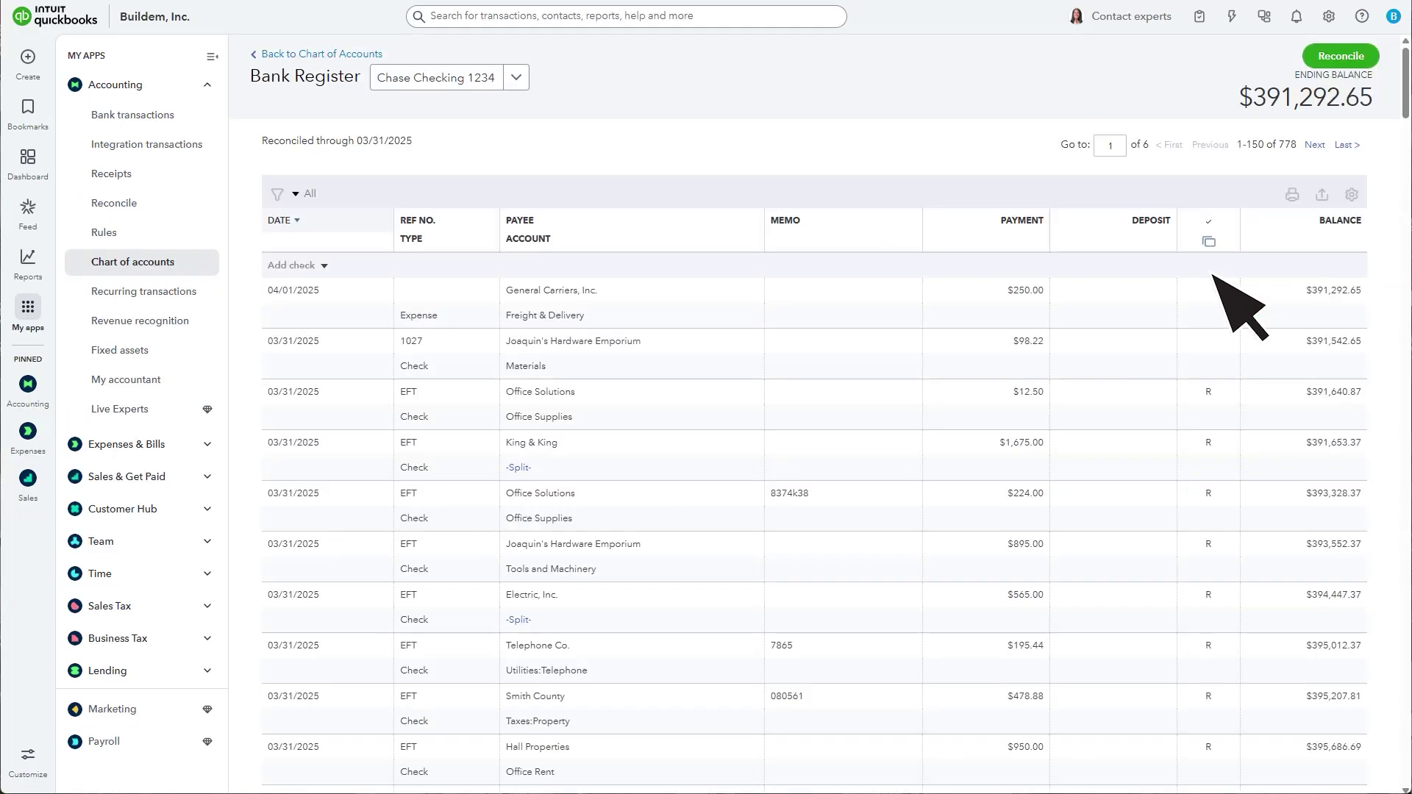
{"action": "left_click", "coordinate": [1204, 368]}
{"action": "left_click", "coordinate": [1210, 360]}
{"action": "left_click", "coordinate": [1210, 360]}
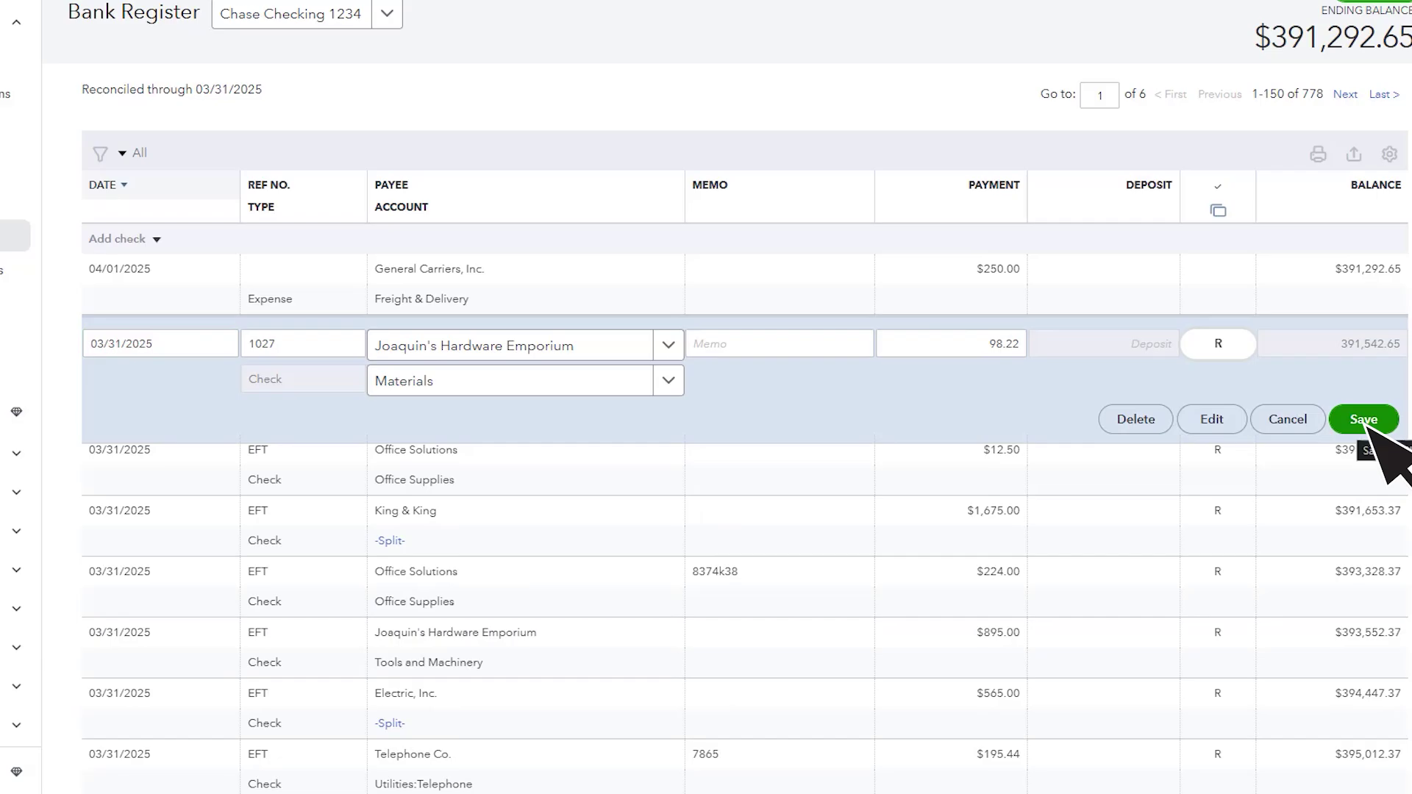
{"action": "left_click", "coordinate": [1365, 419]}
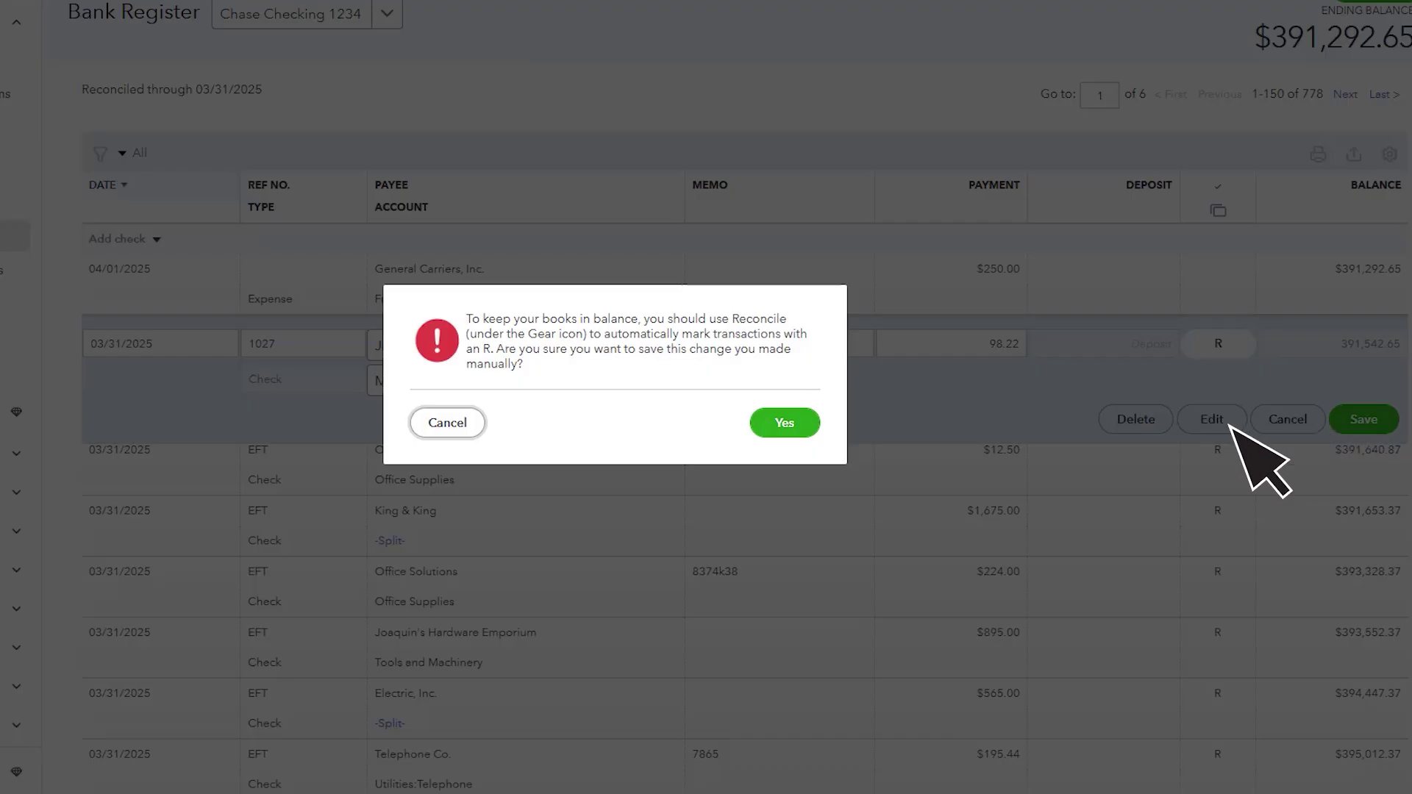
{"action": "left_click", "coordinate": [784, 425]}
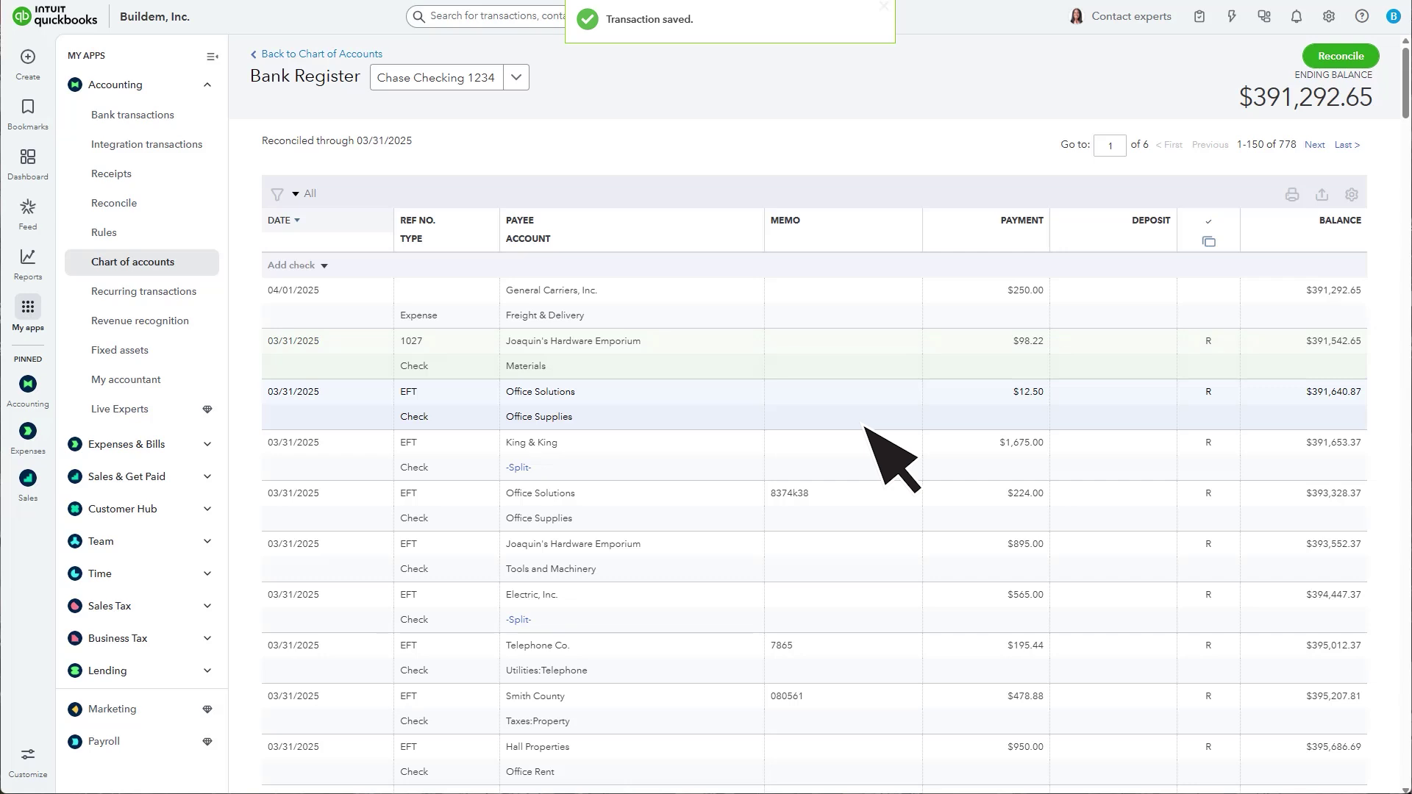
Step: Start a reconciliation of Chase Checking 1234 from the bank register
{"action": "left_click", "coordinate": [1345, 65]}
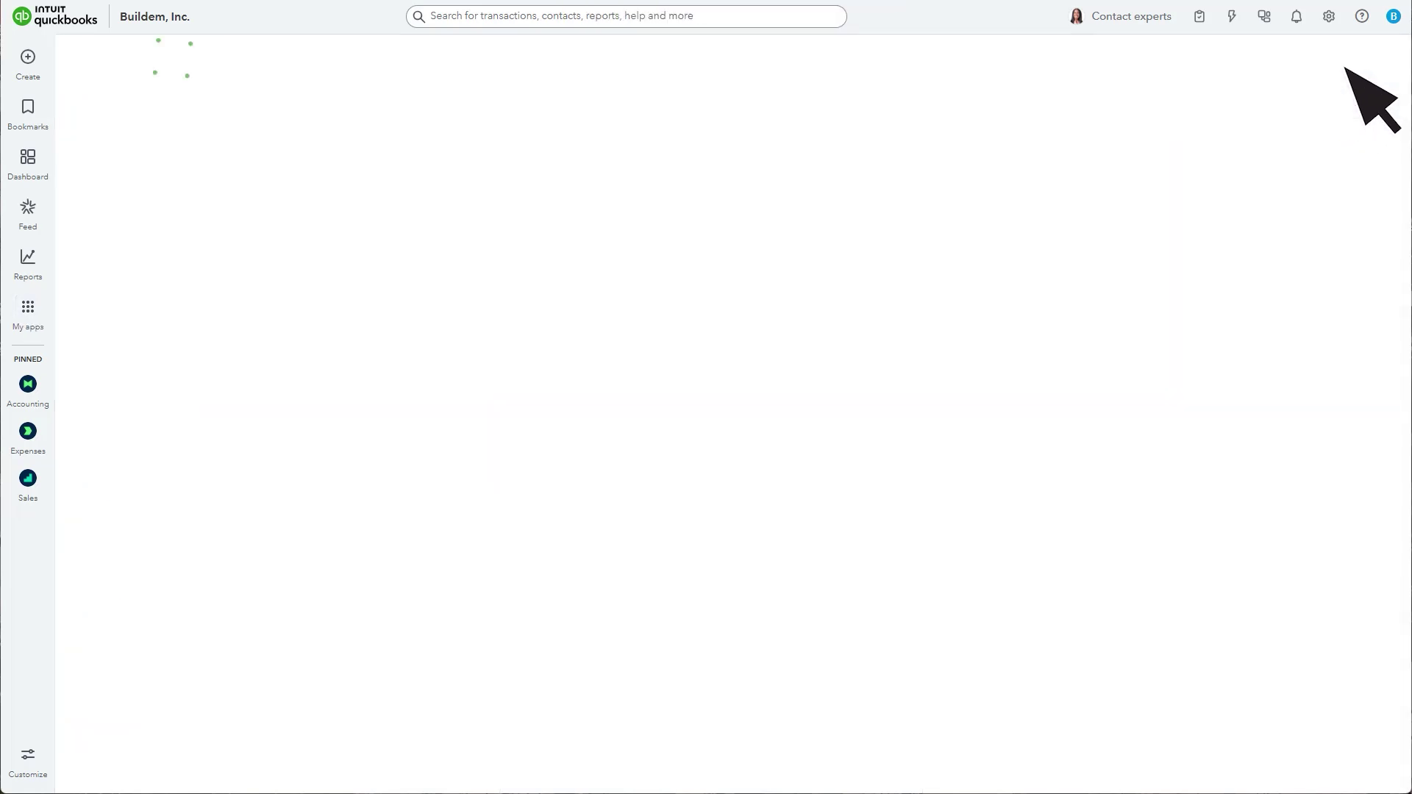